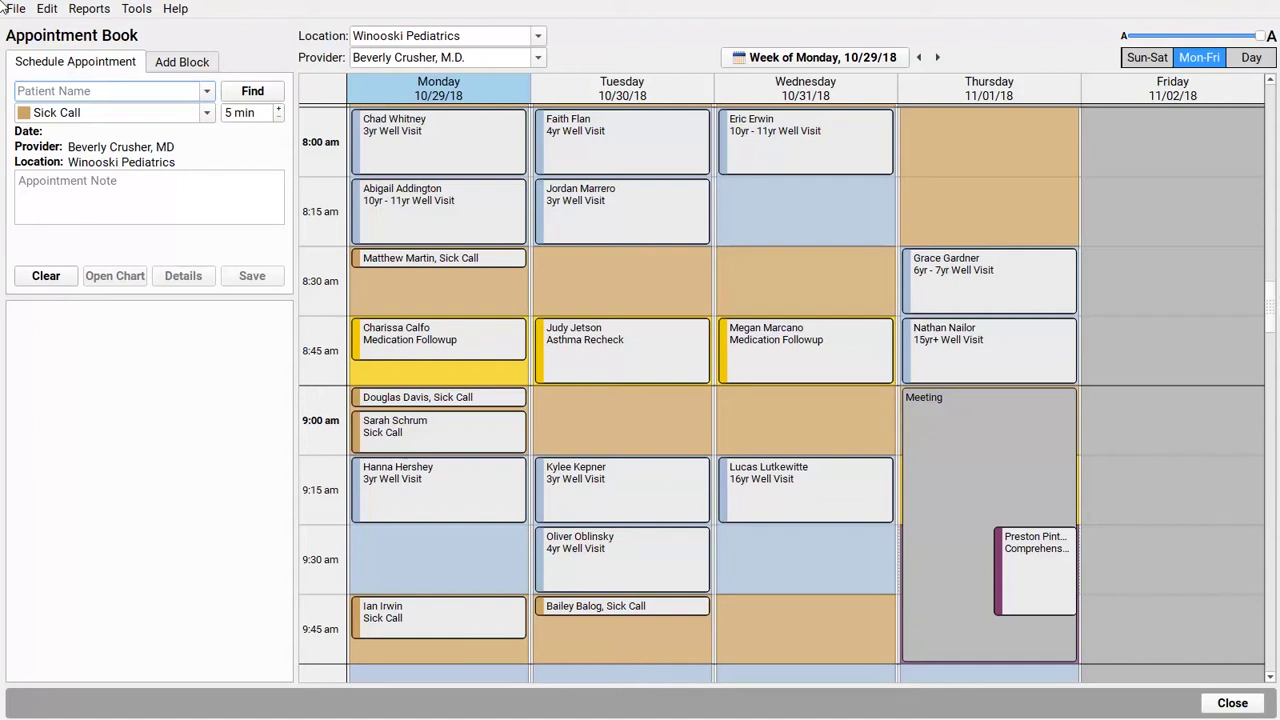
Open User Administration from the Tools menu and show its Roles list
left_click(146, 12)
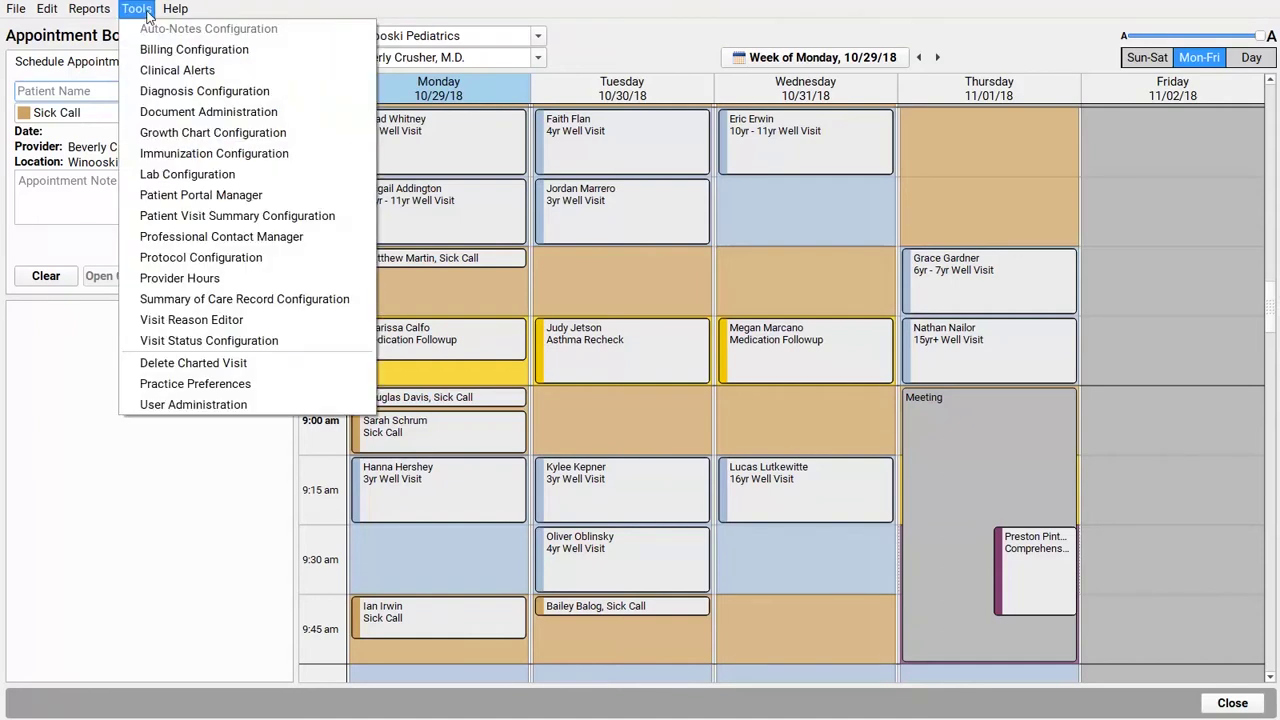
left_click(280, 406)
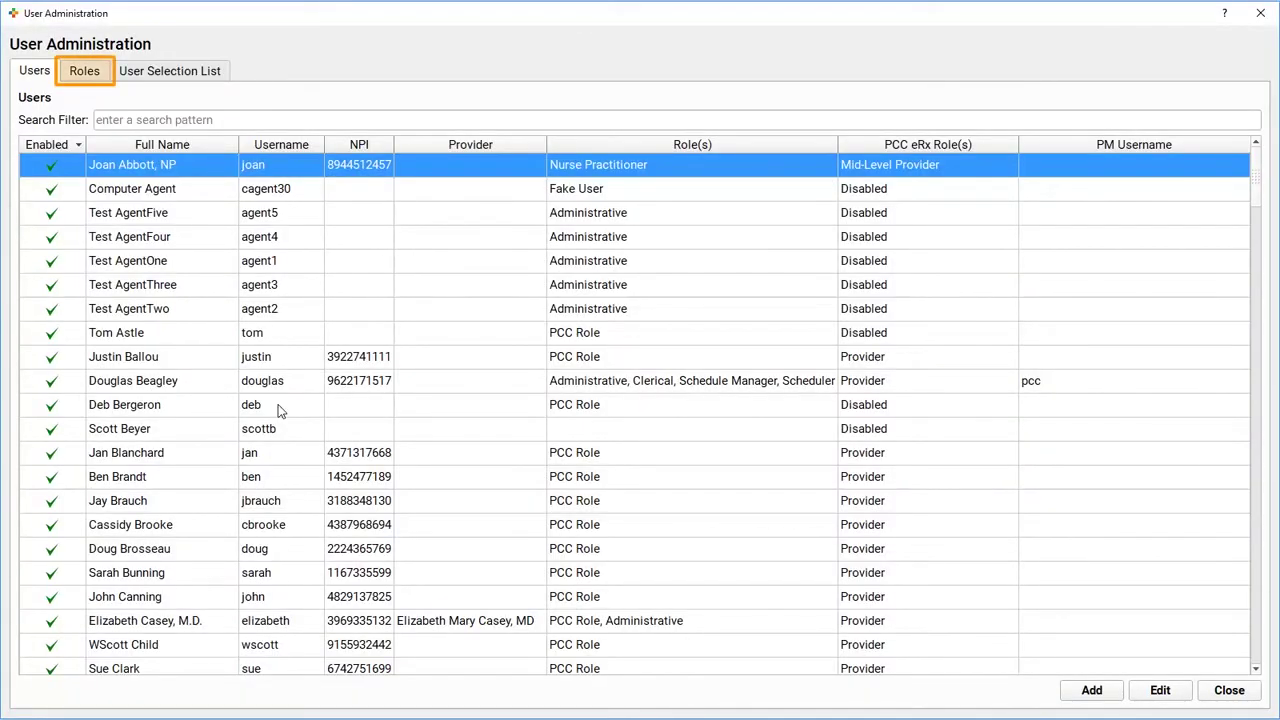
left_click(95, 77)
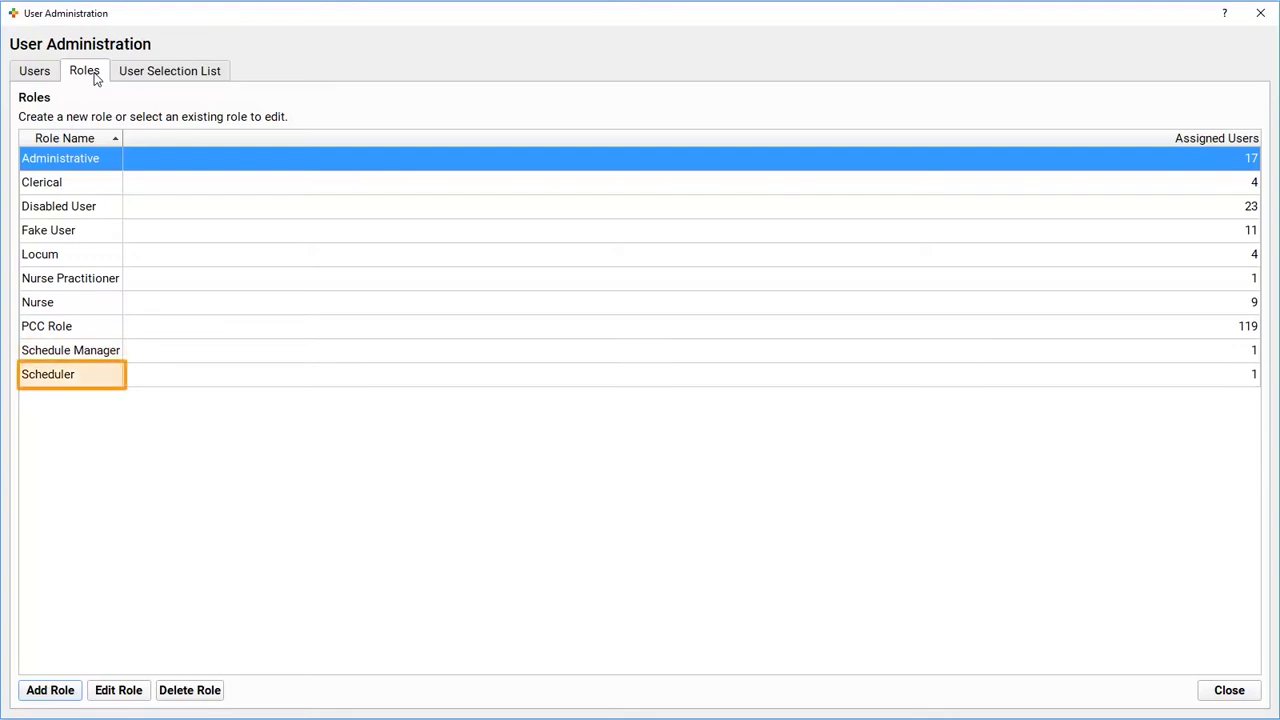
double_click(87, 382)
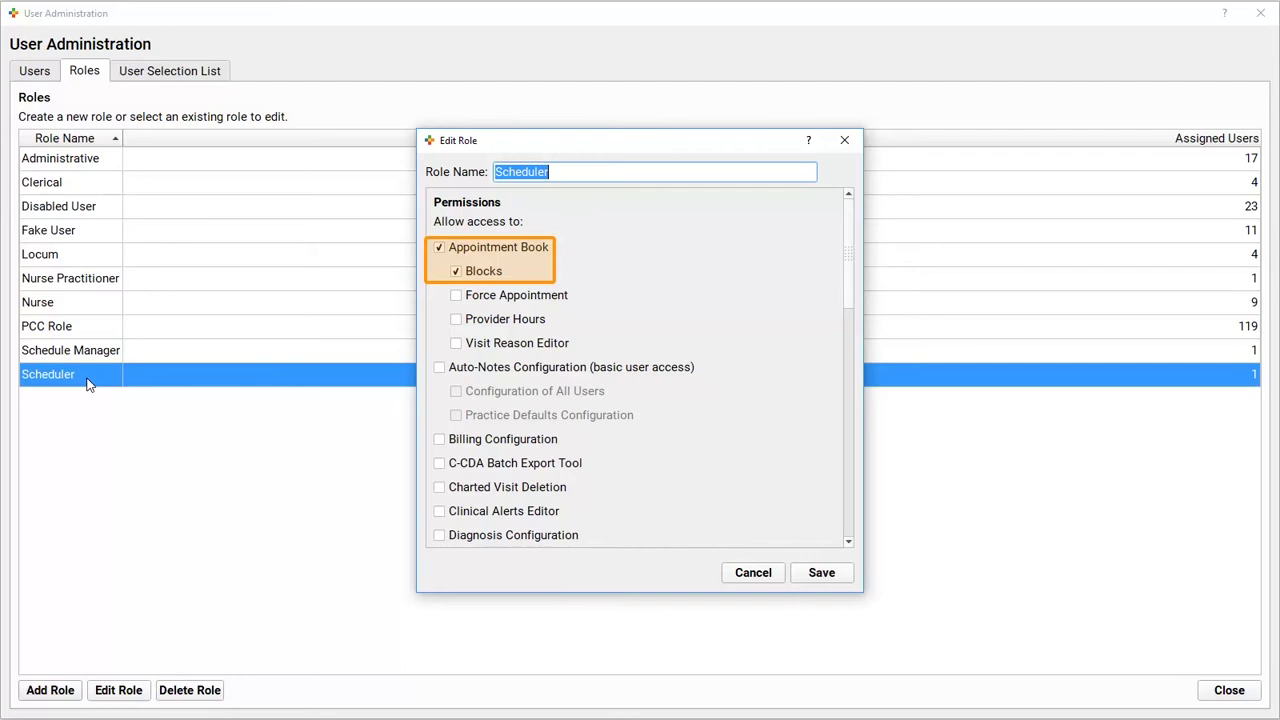
left_click(820, 572)
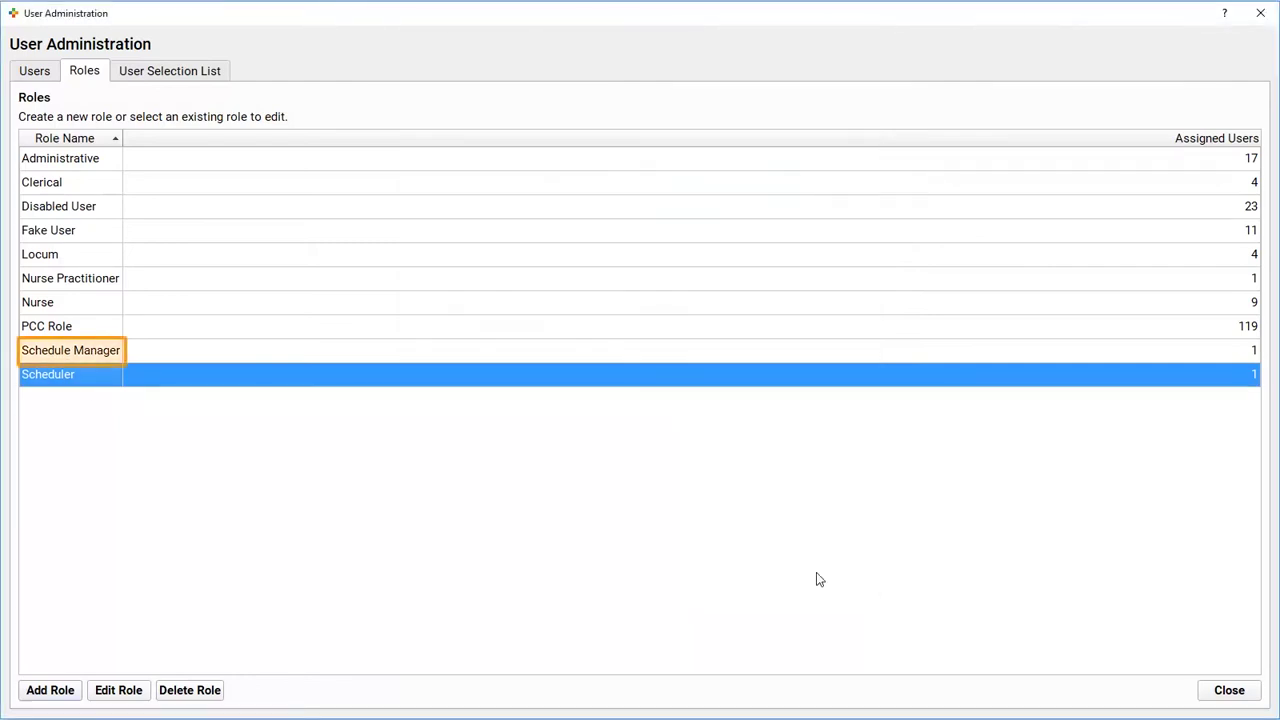
double_click(90, 360)
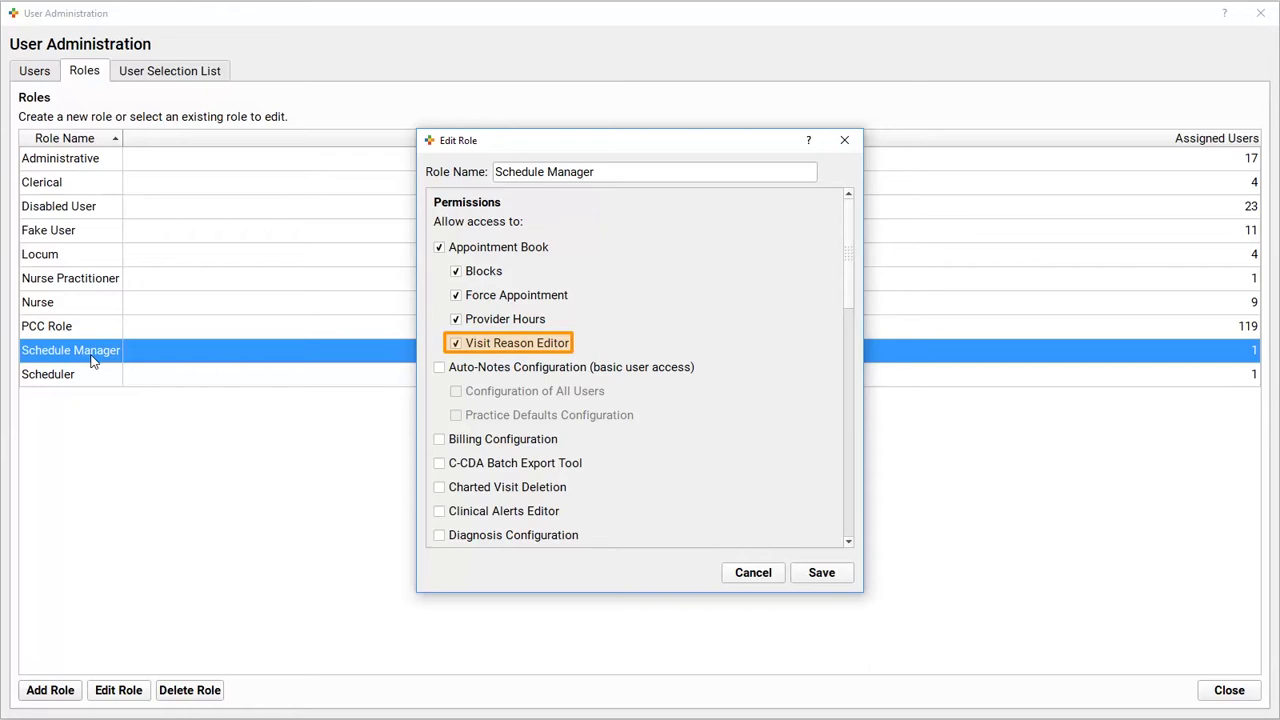
left_click(827, 578)
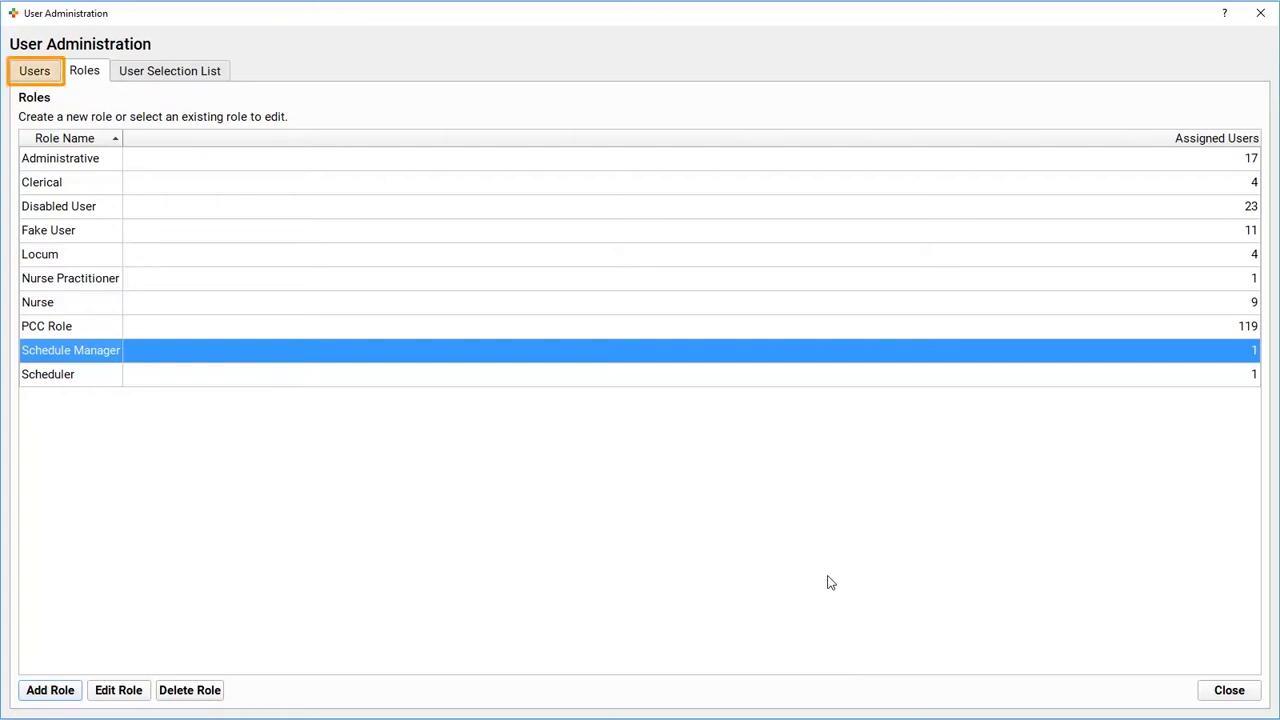
Add the Scheduler role to the nurse practitioner's account, keeping Nurse Practitioner, and save
left_click(40, 76)
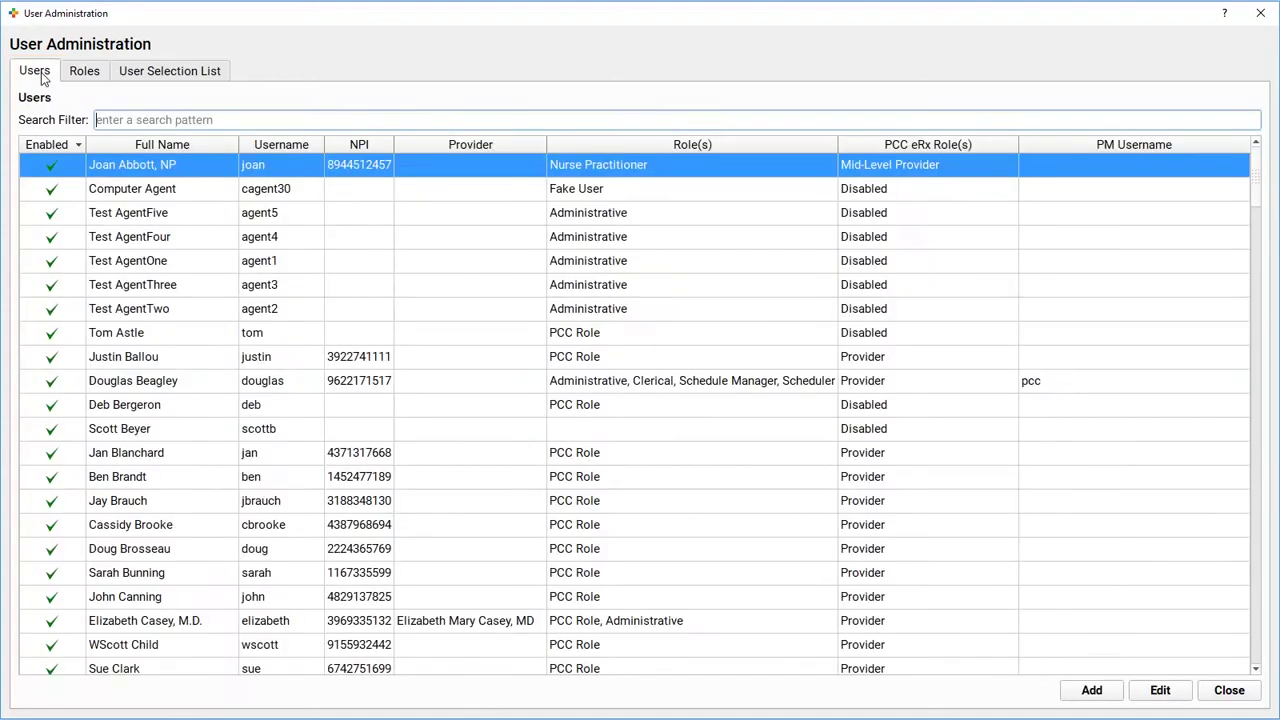
double_click(181, 173)
left_click(429, 89)
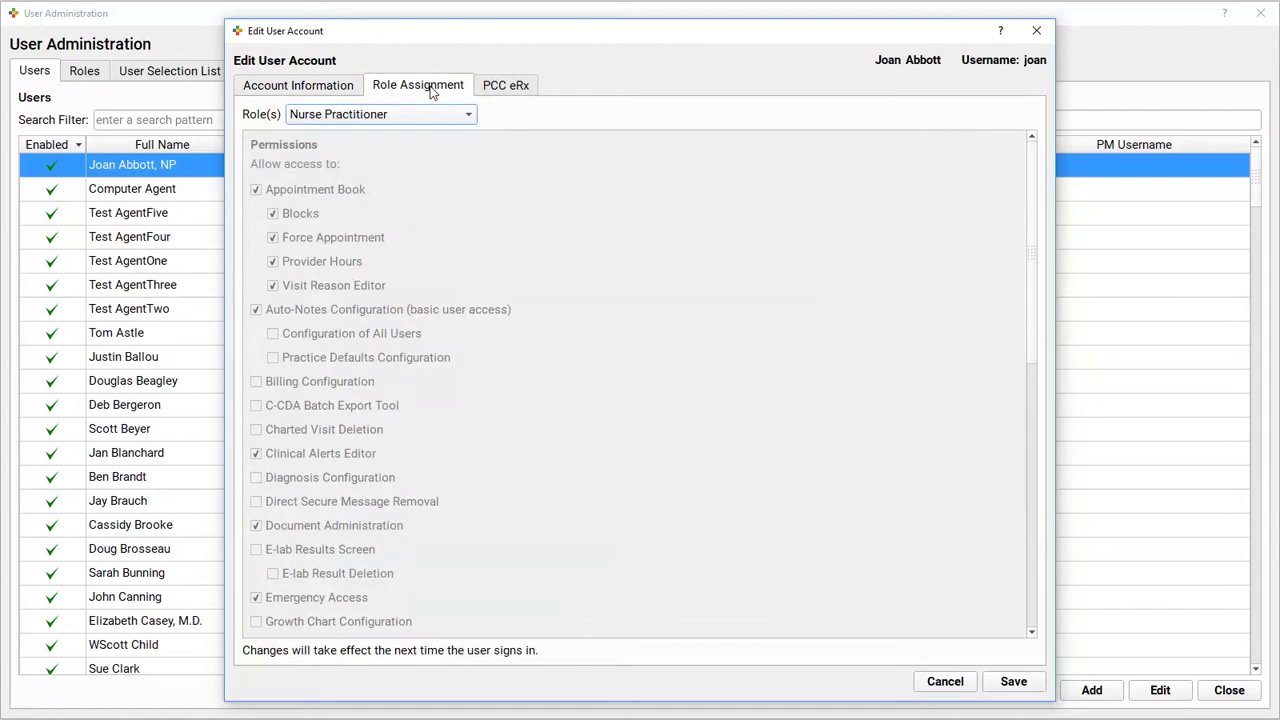
left_click(468, 115)
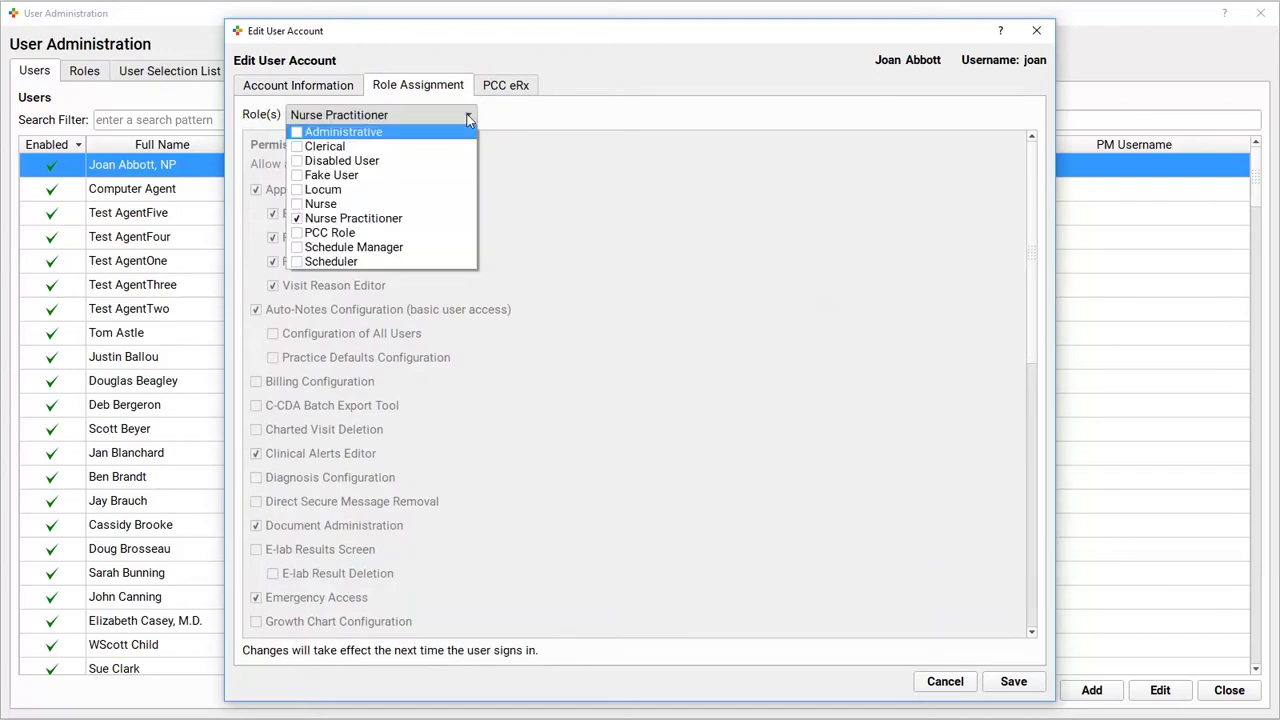
left_click(427, 262)
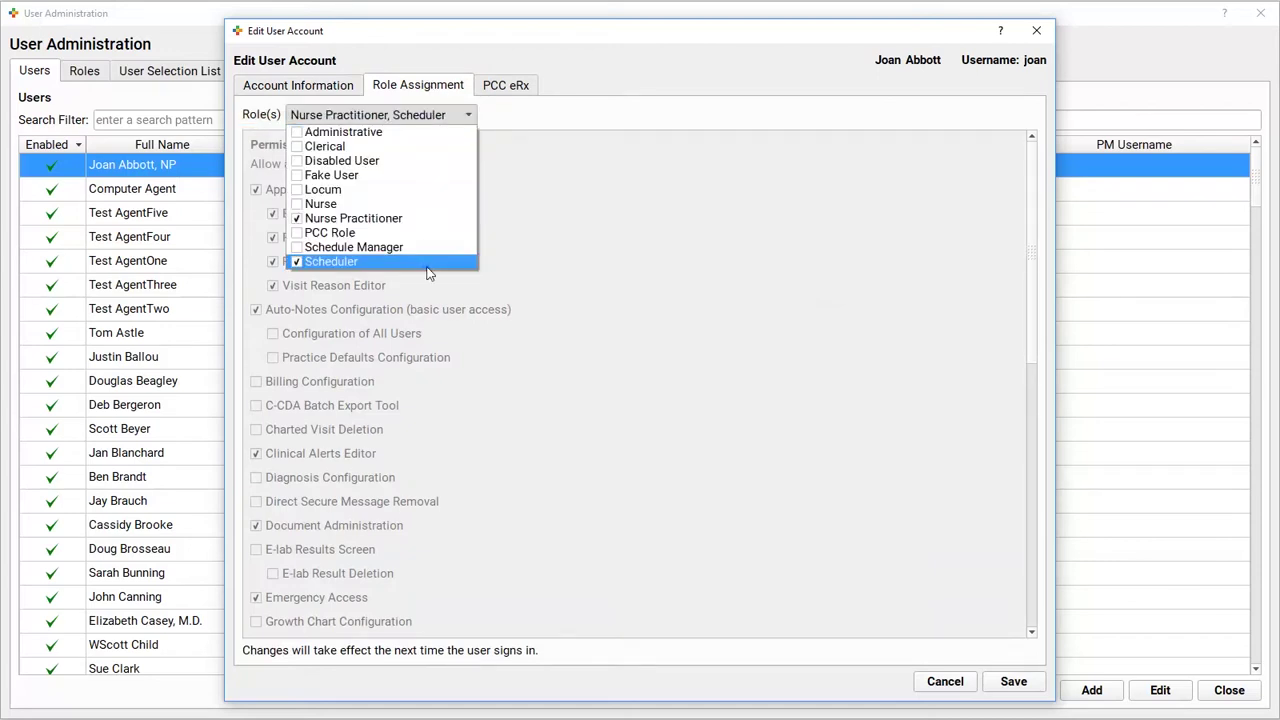
left_click(637, 283)
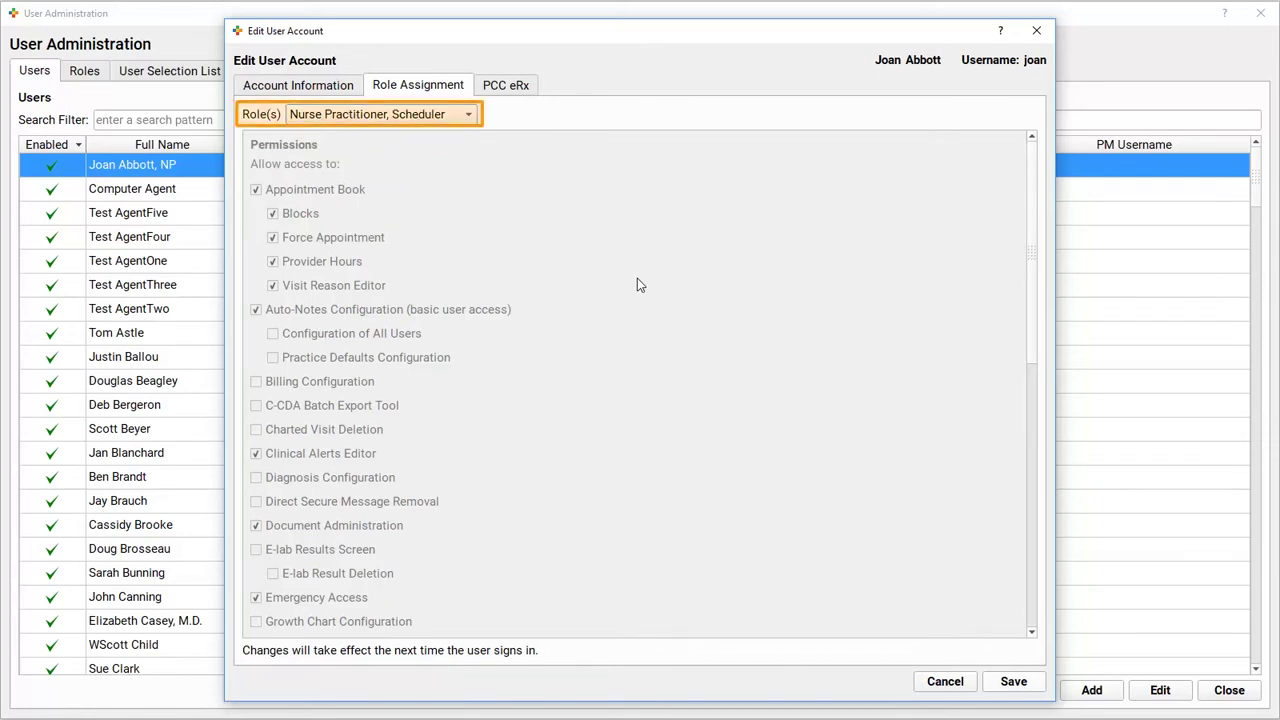
left_click(1014, 682)
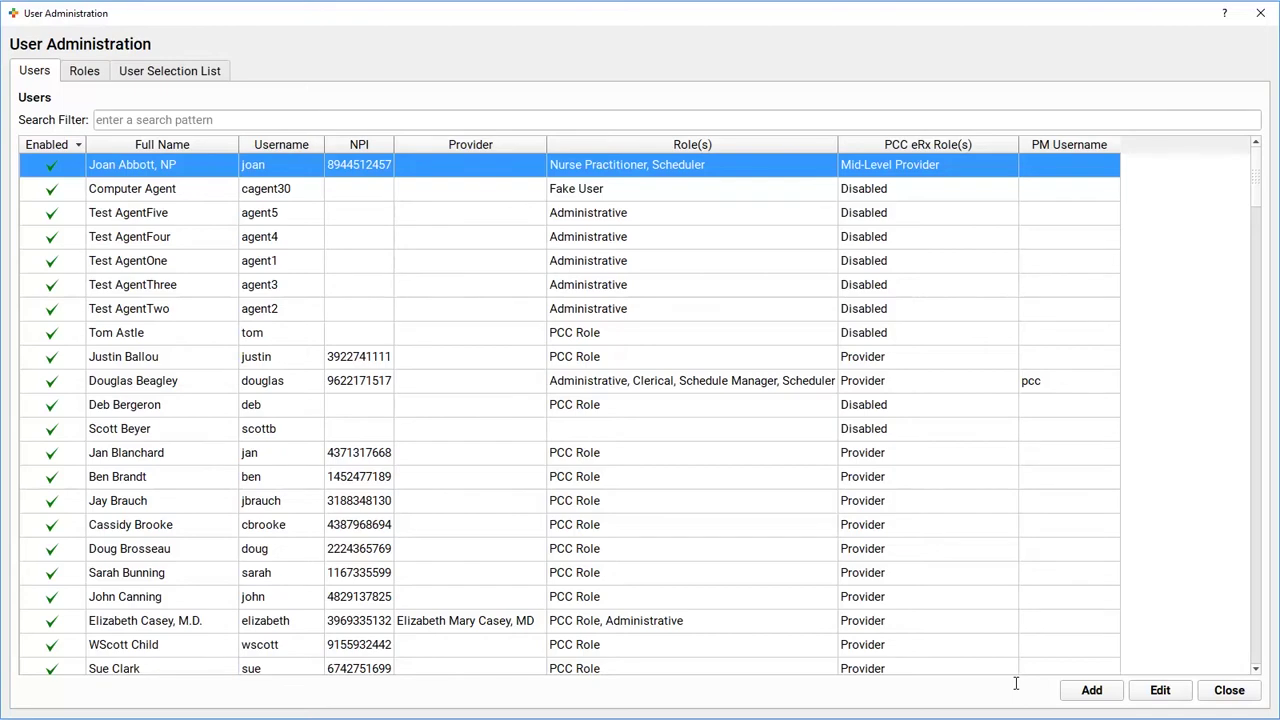
Filter users by the doctor's surname and open that account to confirm Scheduling Provider
left_click(276, 119)
type("crush")
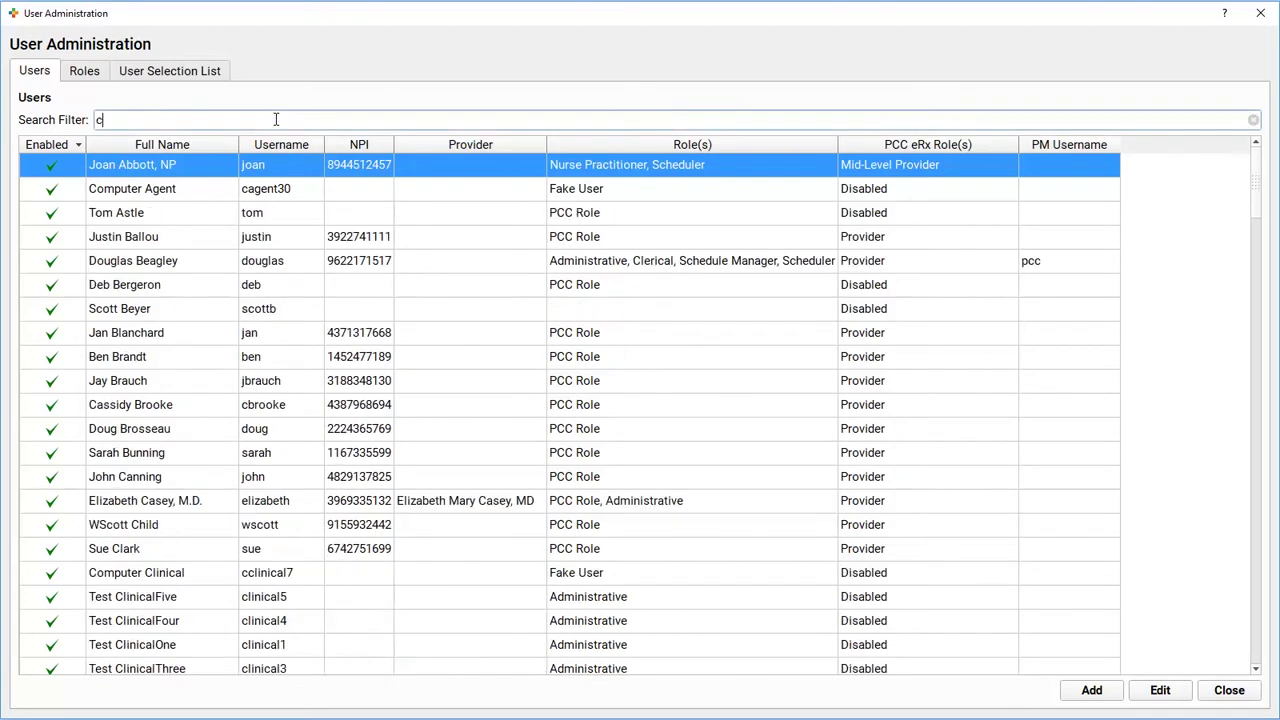
double_click(423, 162)
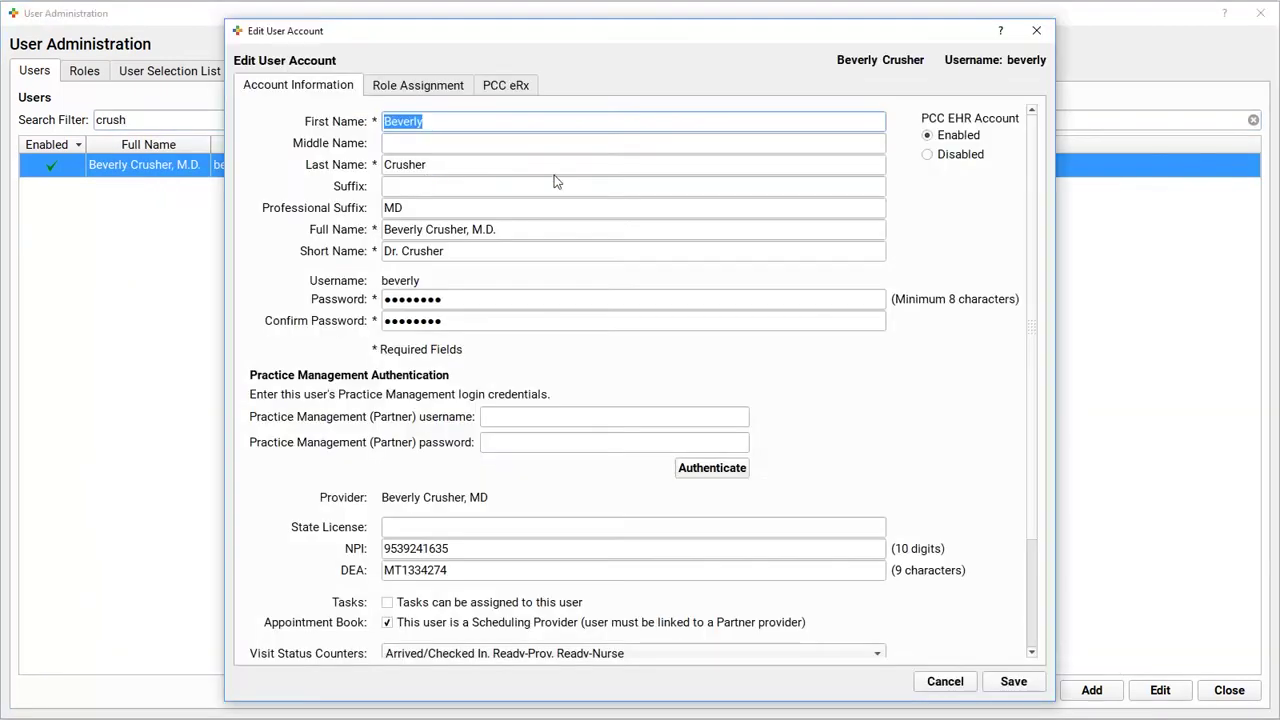
left_click_drag(1029, 507, 1037, 598)
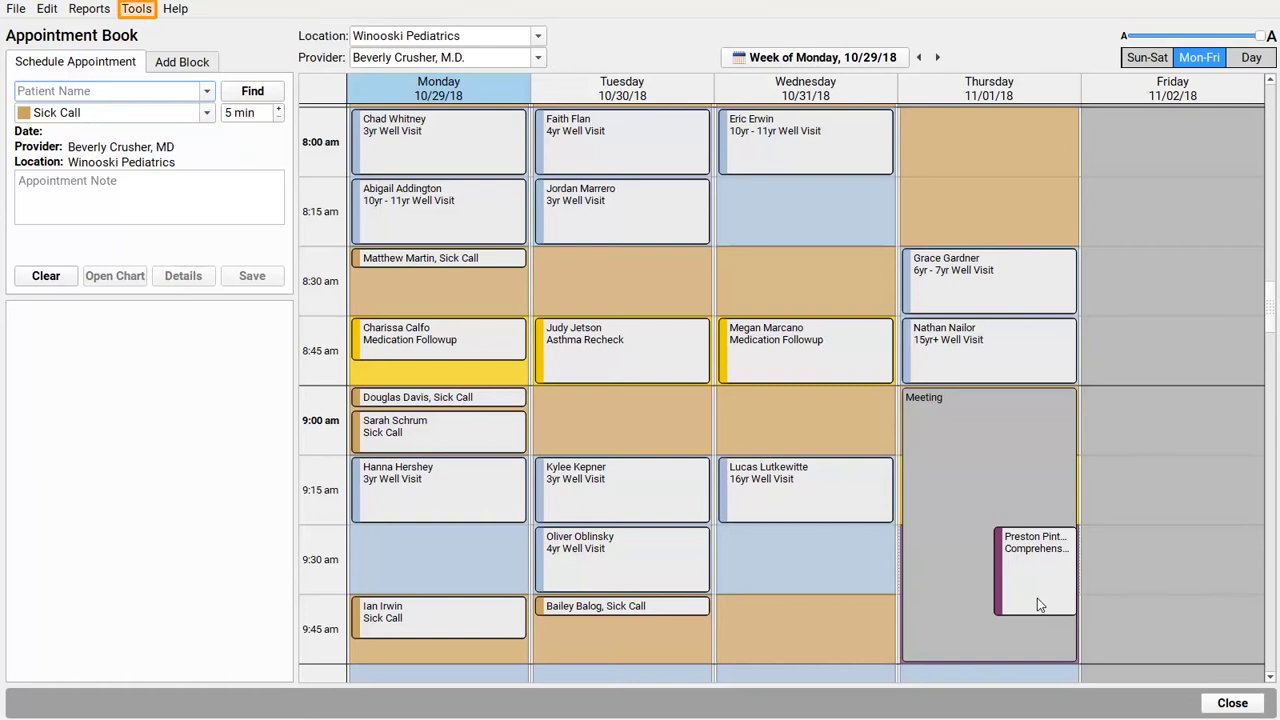
Open the Visit Reason Editor and view the Visit Reason Default setting, showing Sick Call
left_click(138, 10)
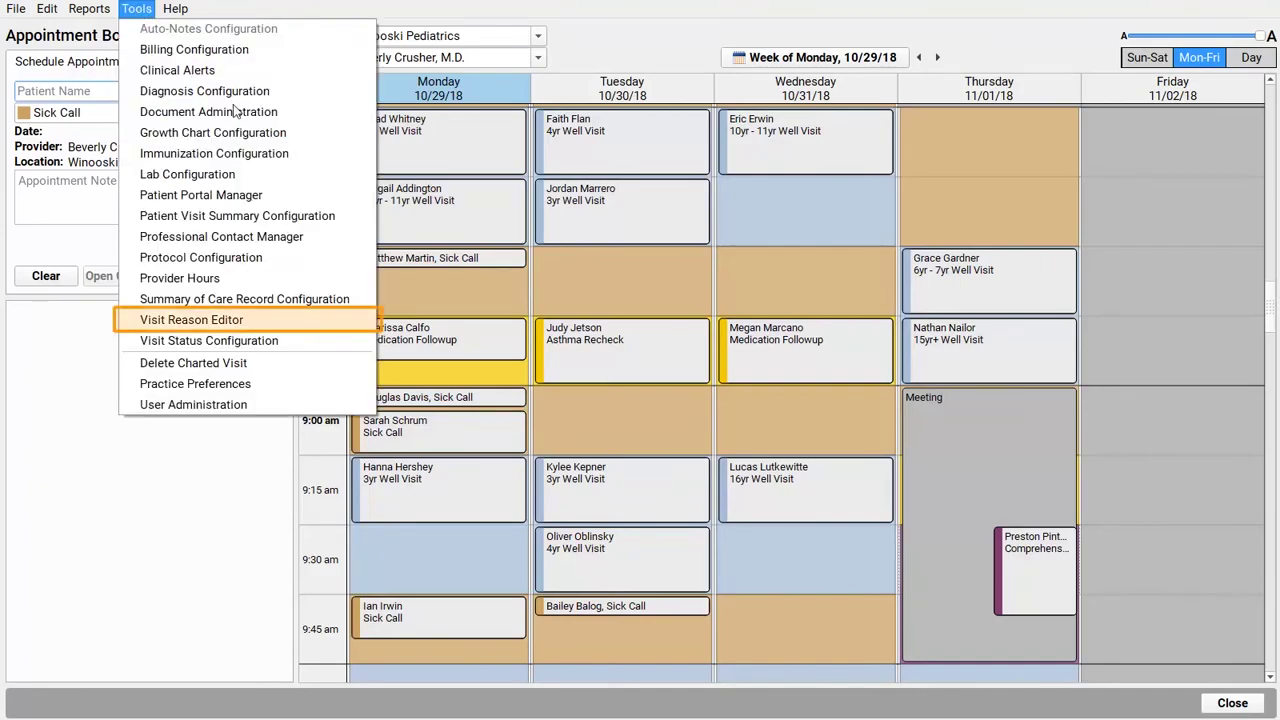
left_click(258, 320)
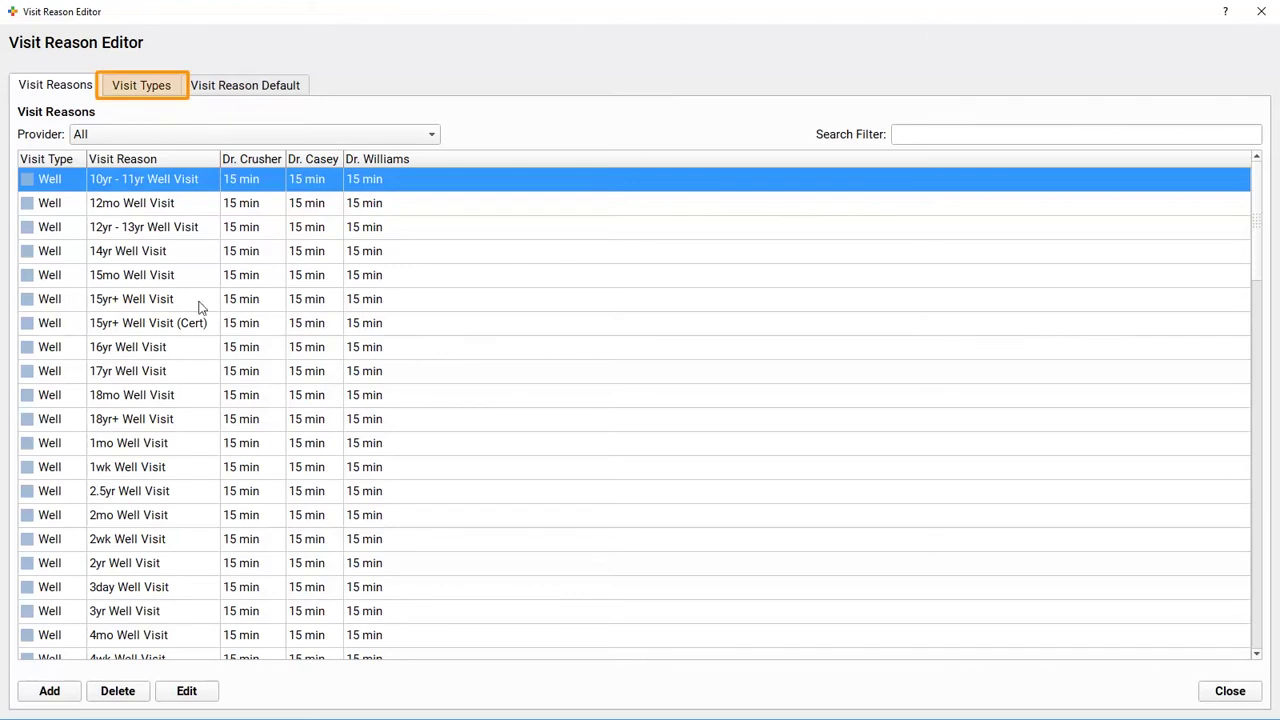
left_click(135, 88)
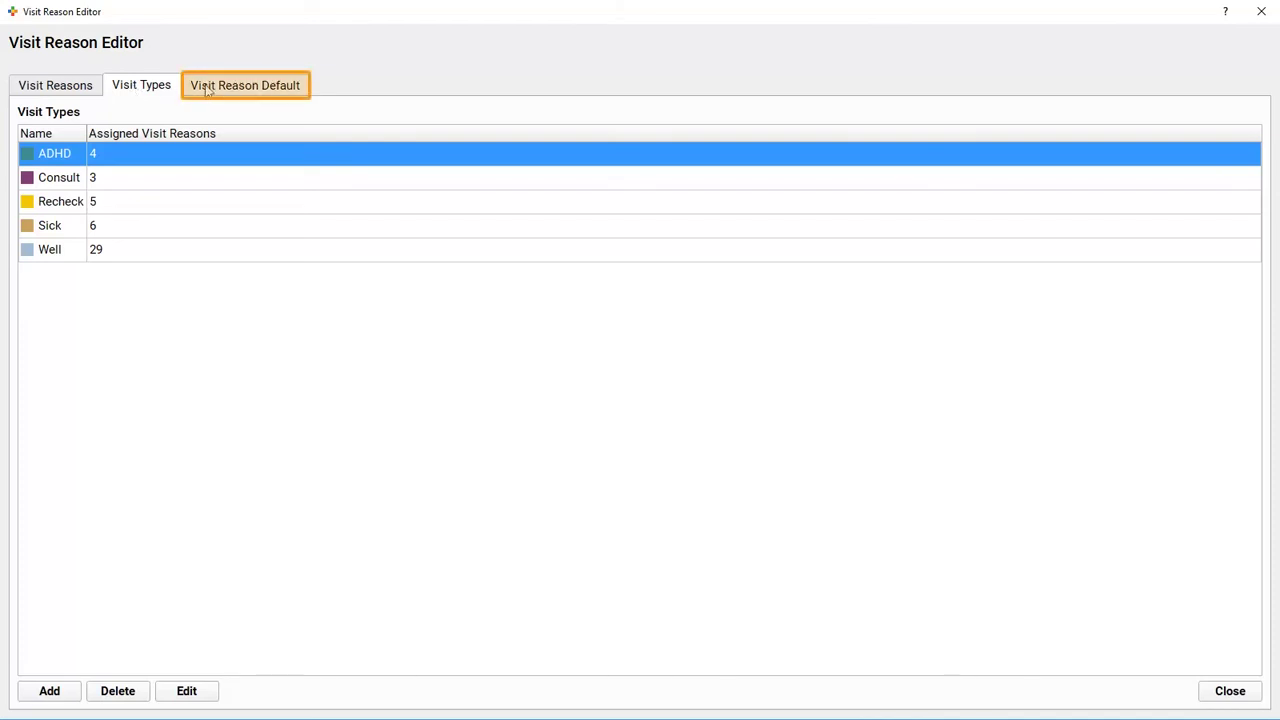
left_click(246, 90)
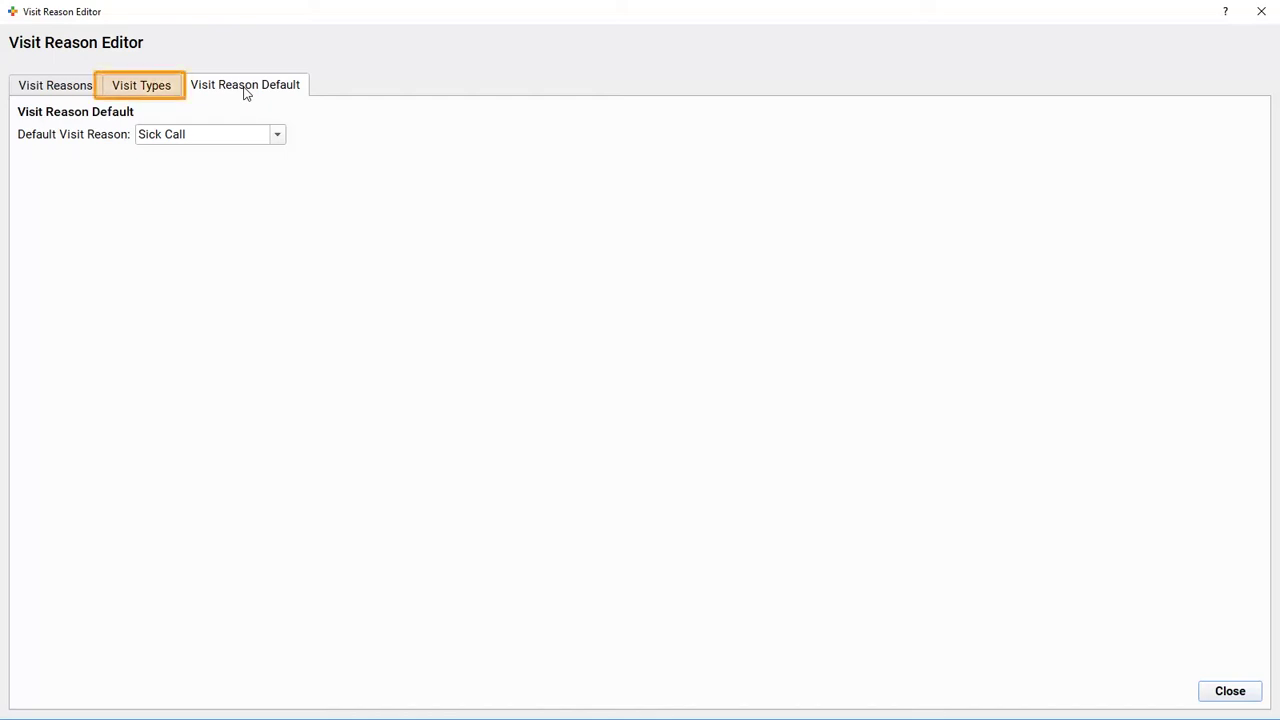
Show the Visit Types list and view the Sick visit type without changing it
left_click(139, 87)
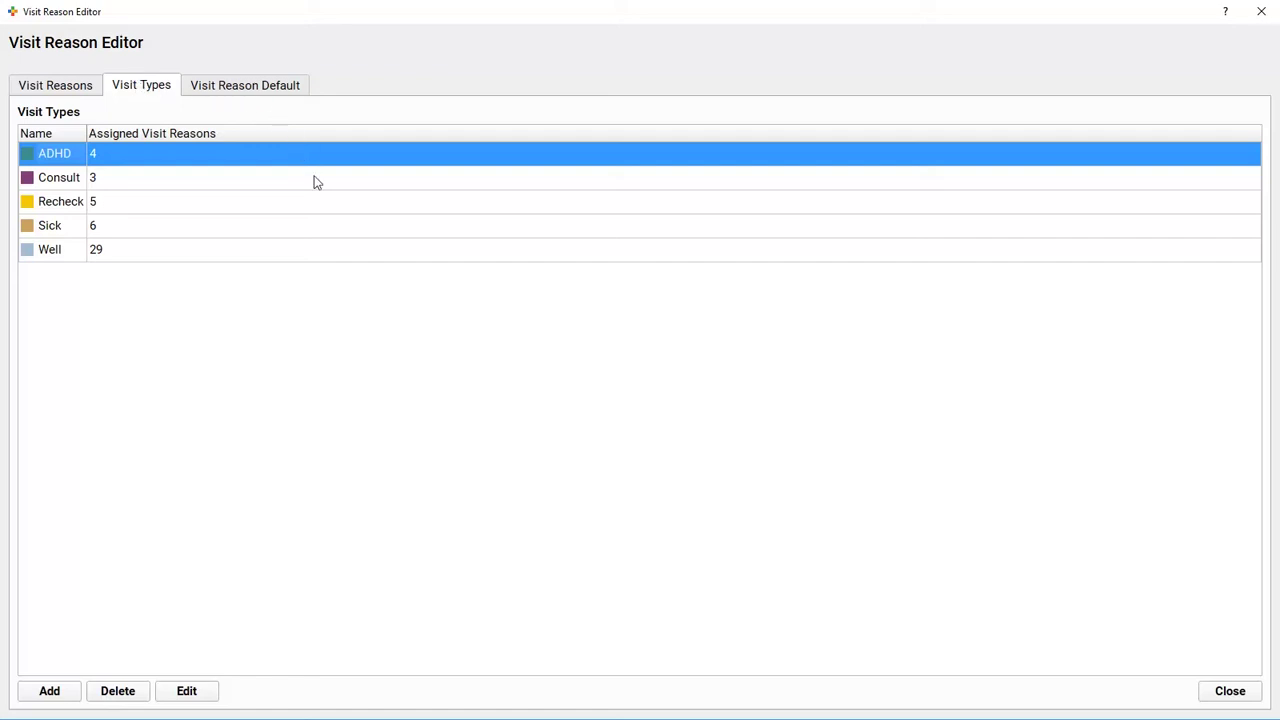
double_click(323, 234)
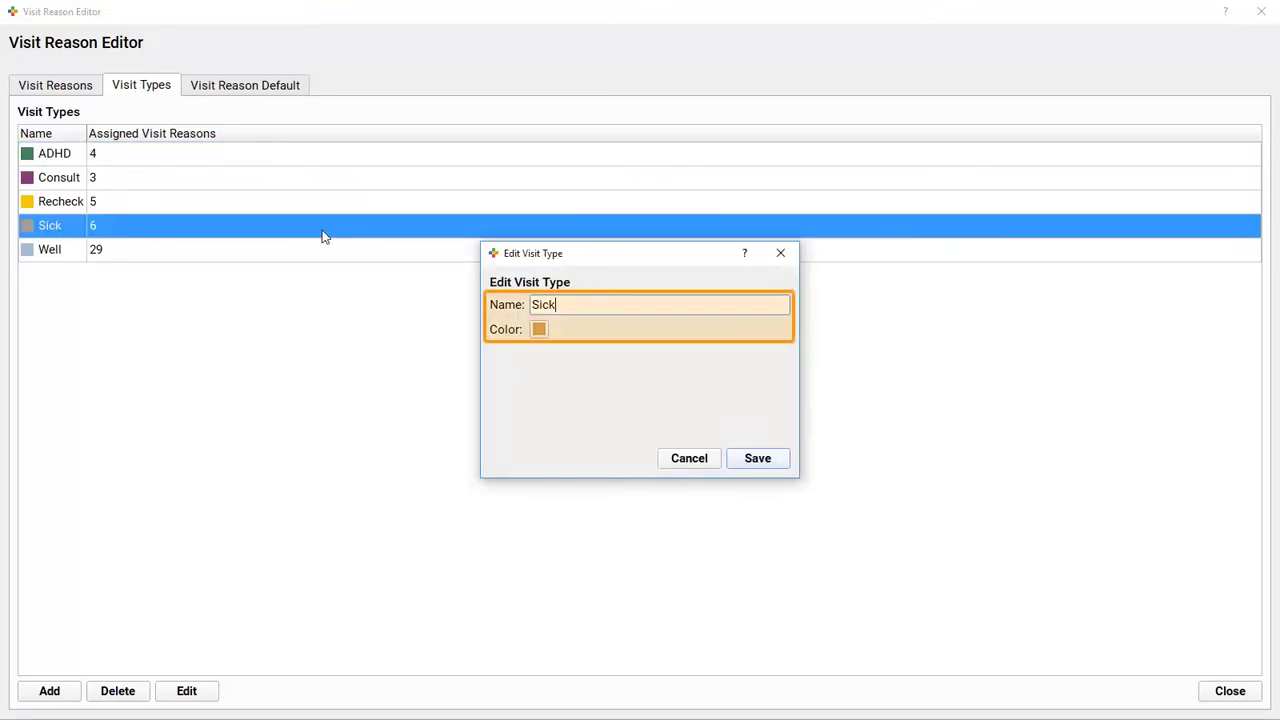
left_click(712, 465)
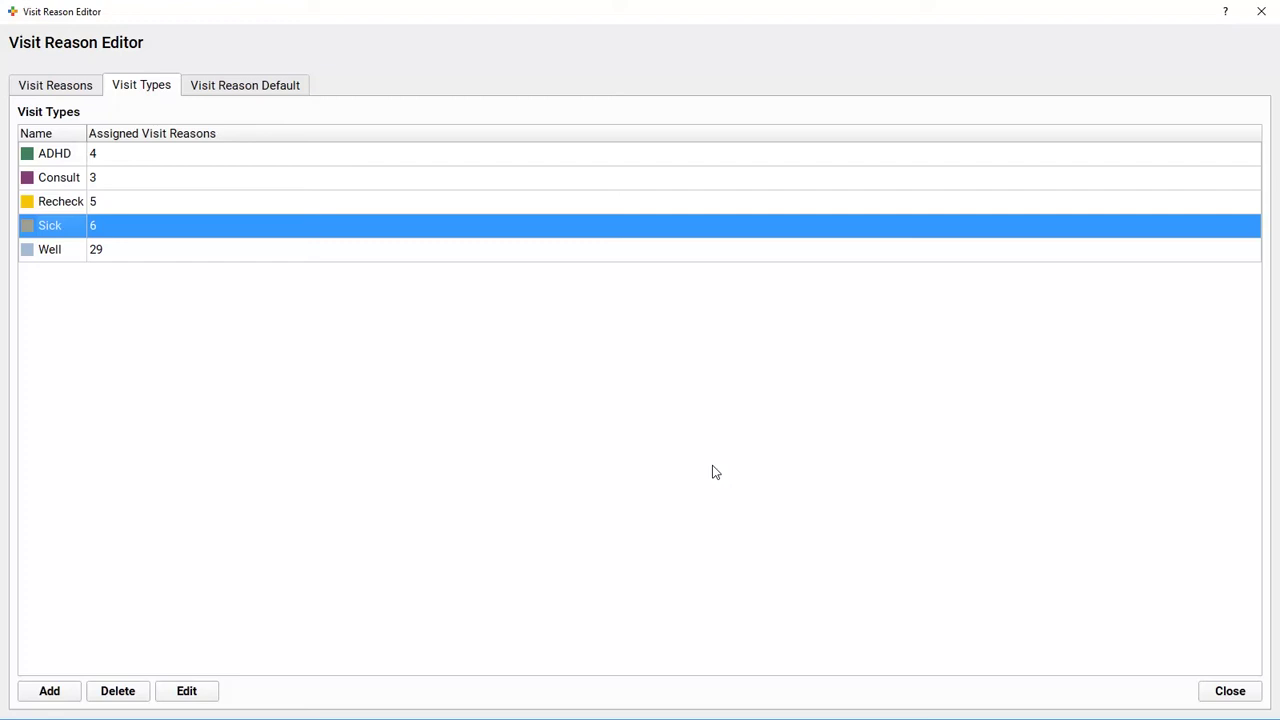
Give 1mo Well Visit a 10 min custom duration for the doctor, down from 15 min
left_click(44, 85)
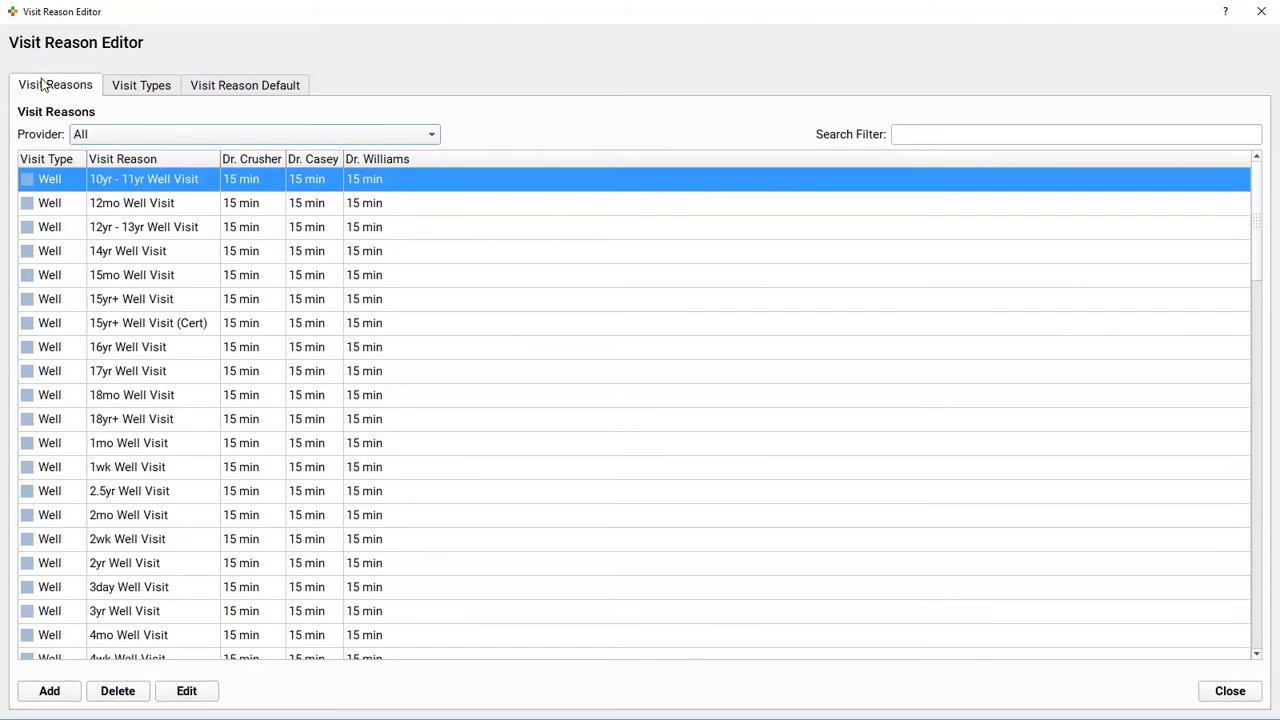
double_click(186, 443)
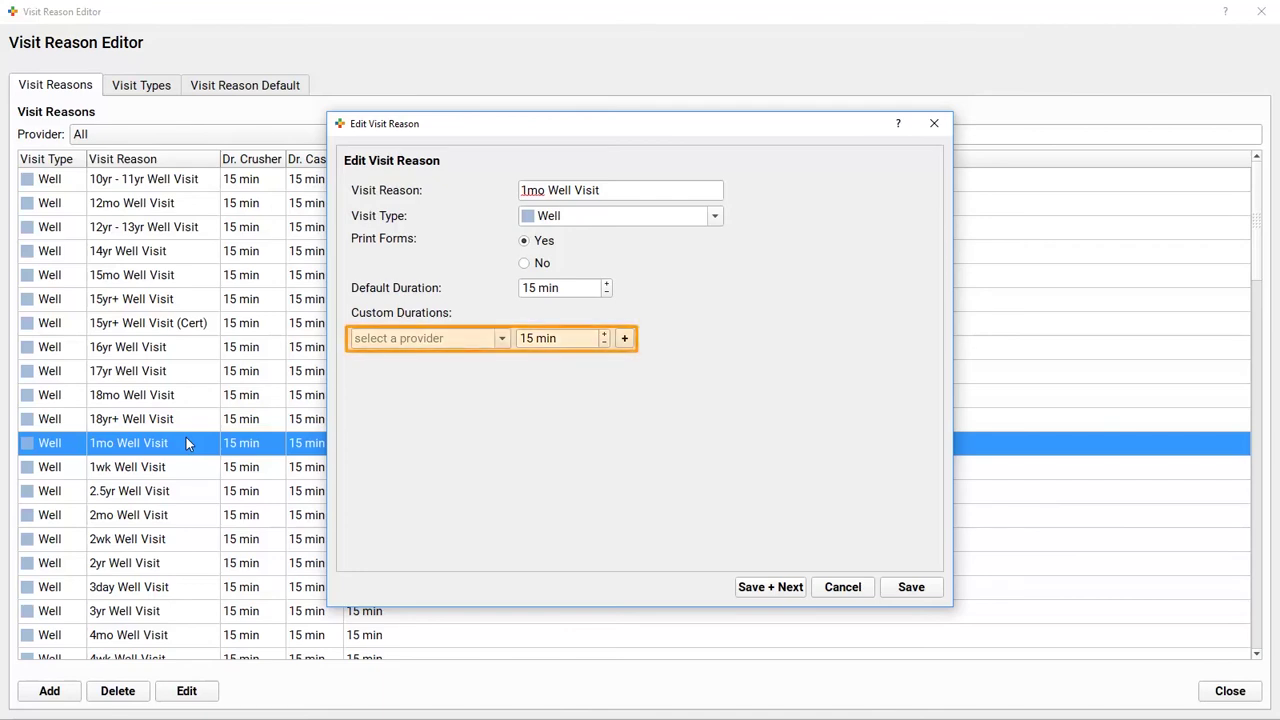
left_click(502, 338)
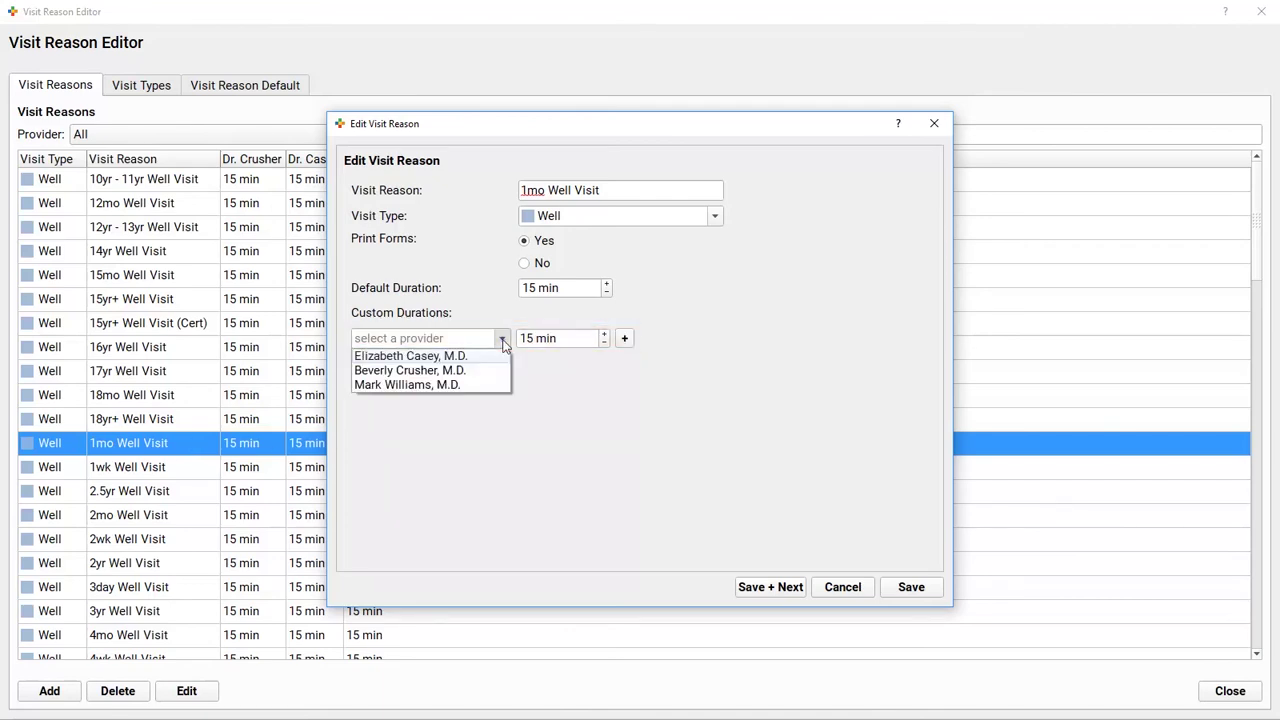
left_click(467, 372)
left_click(604, 344)
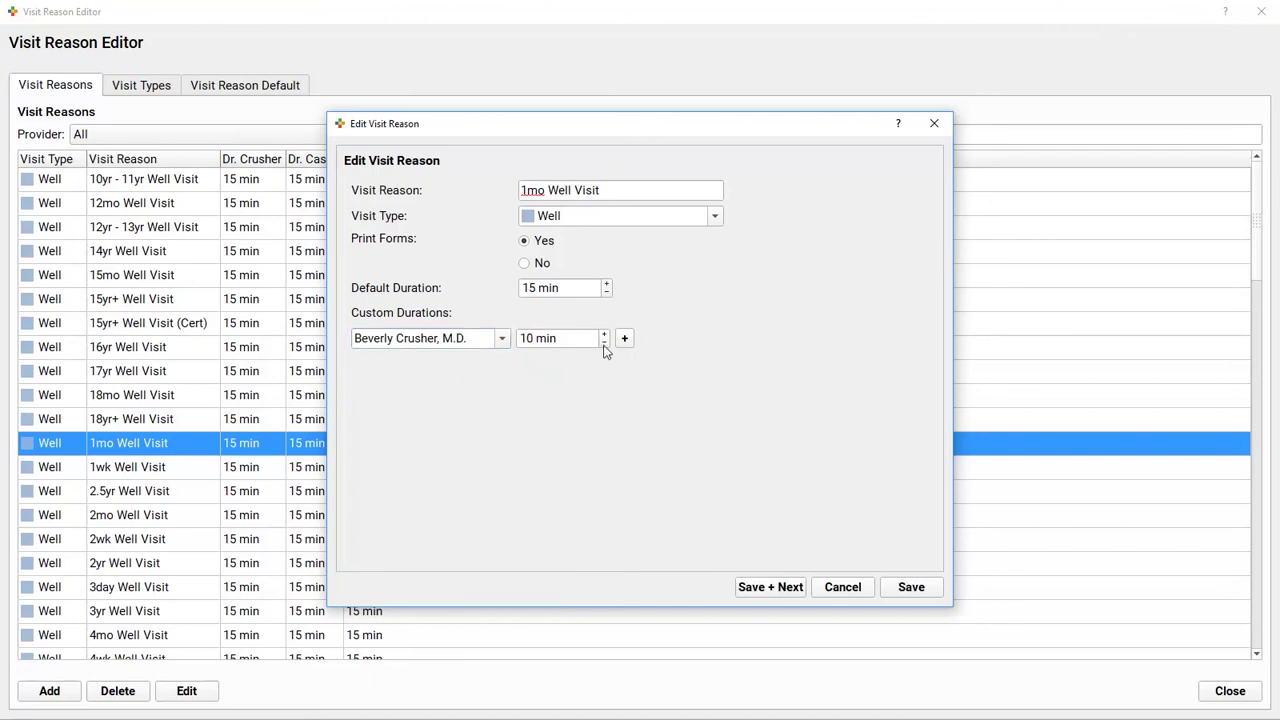